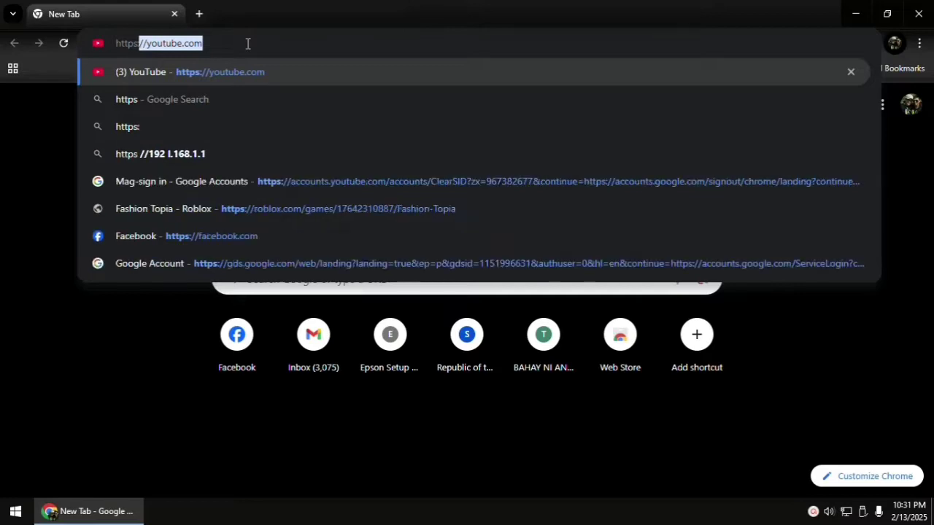
text(//)
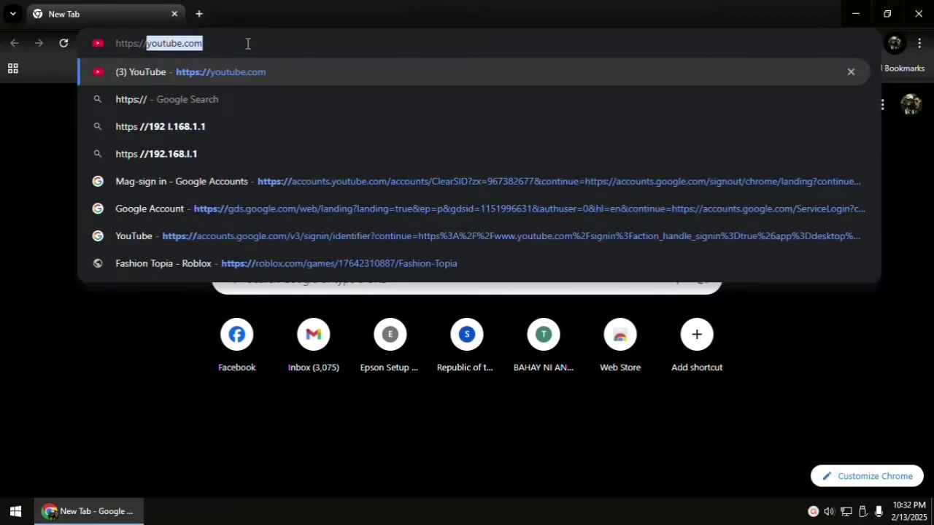
text(epson)
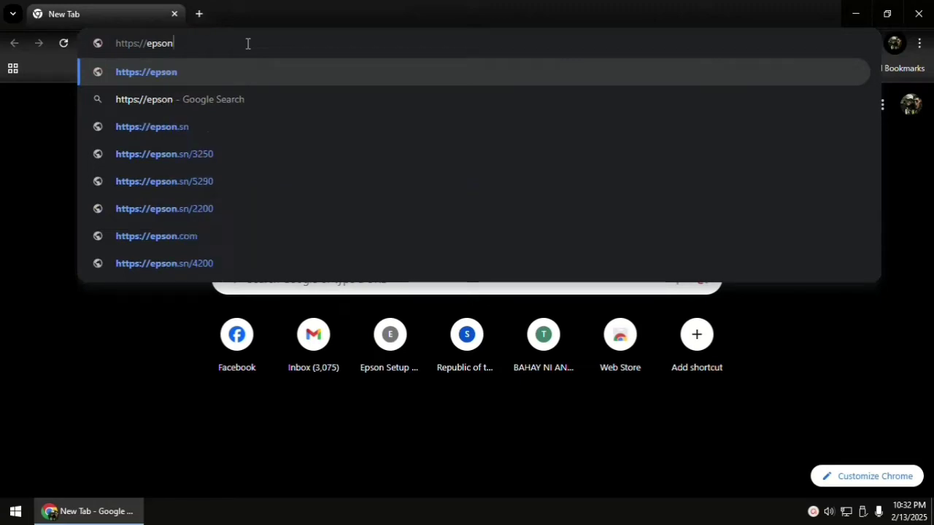
text(.sn)
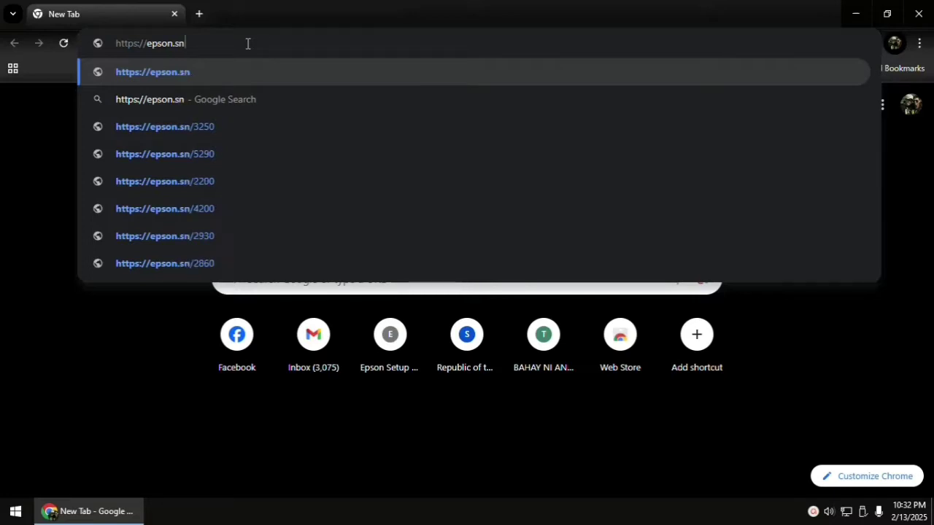
text(/)
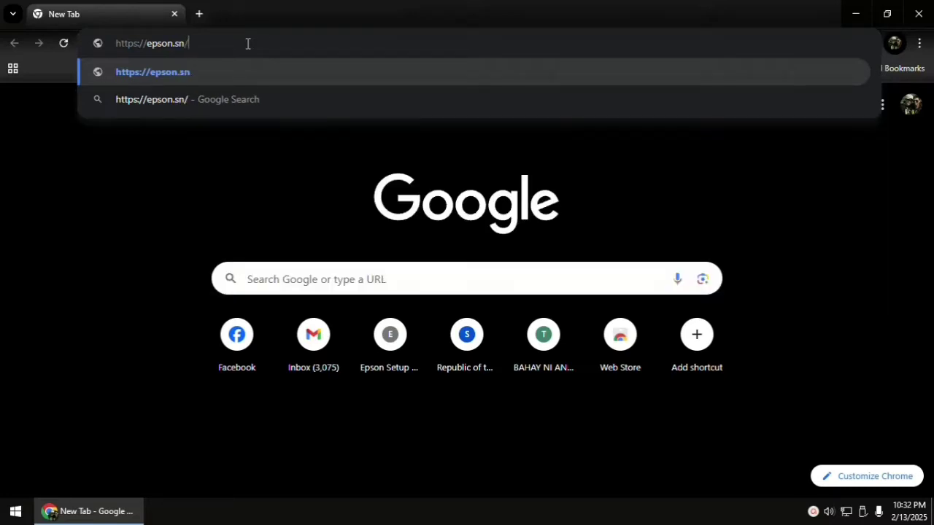
text(18)
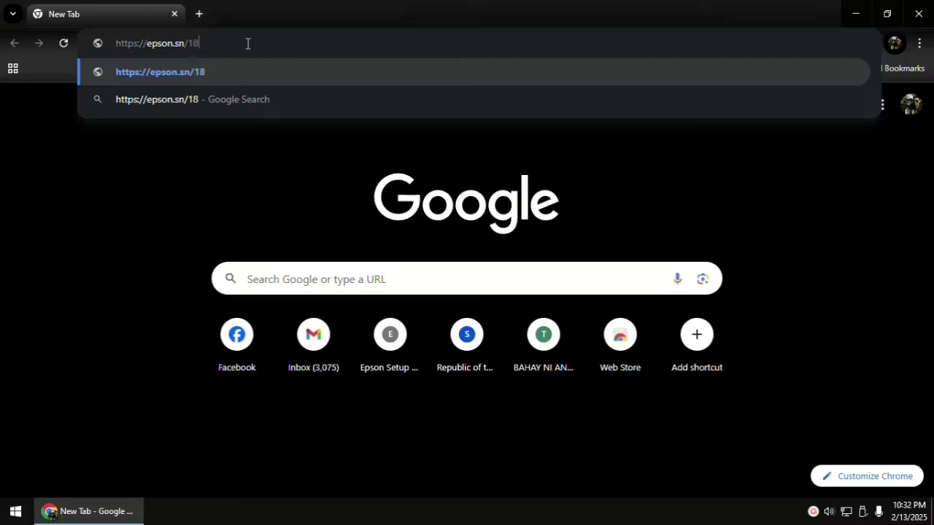
text(050)
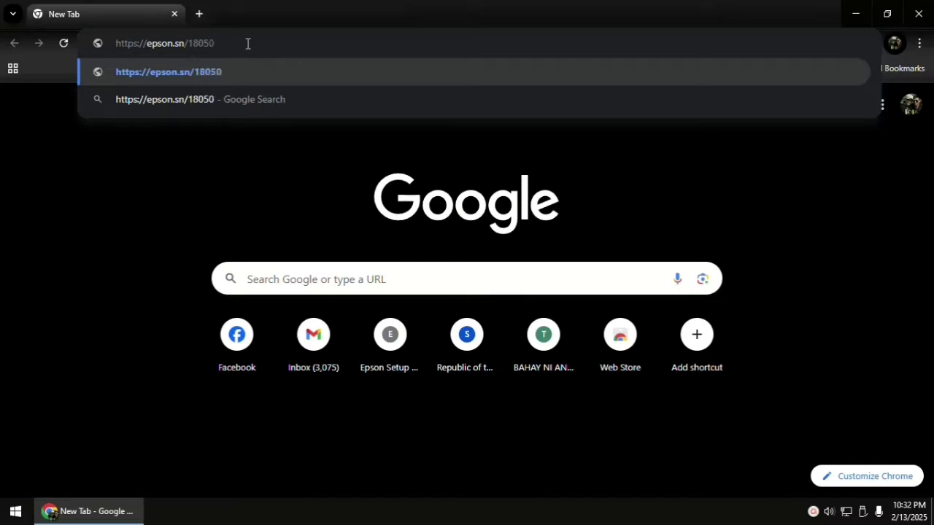
key(Return)
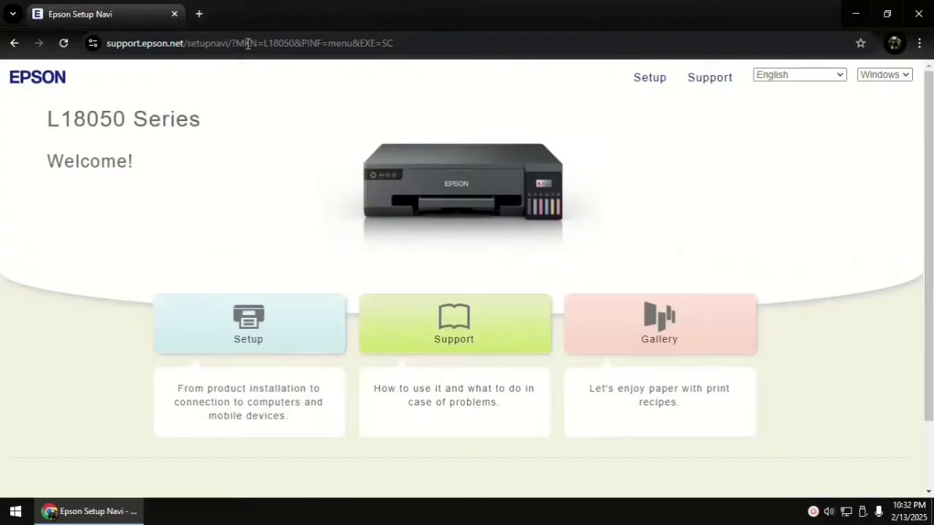
Download the Windows software from the Connect stage of the L18050 setup page and run Epson_L18050_Series_EM_50_Web.exe
click(247, 338)
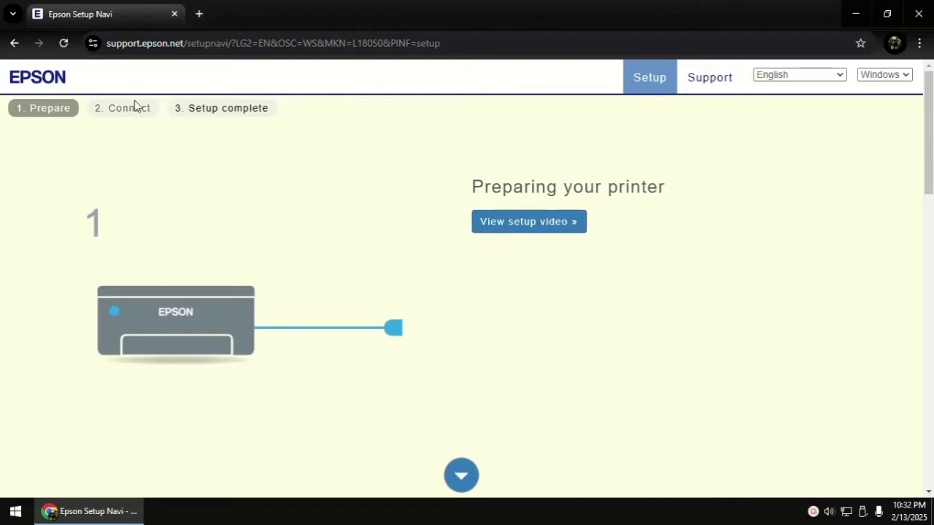
scroll(485, 338, down, 1)
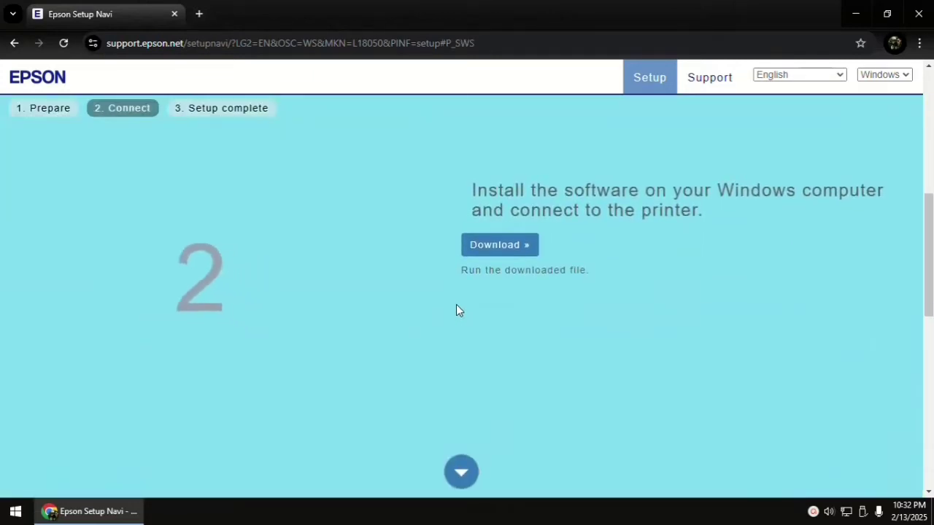
click(499, 248)
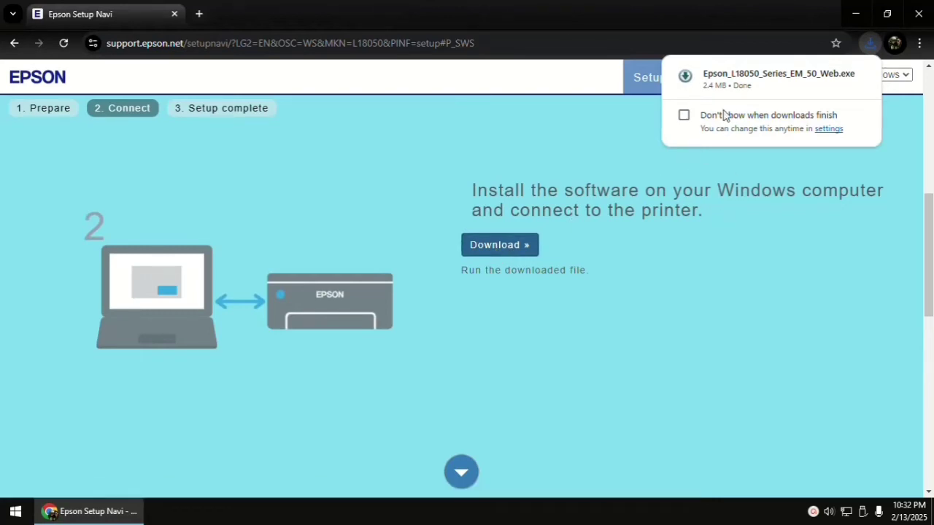
click(740, 82)
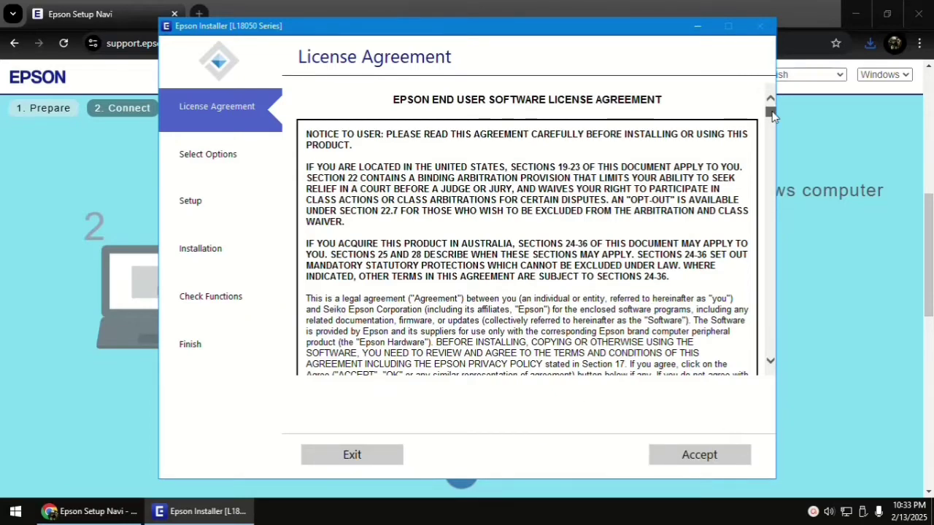
Accept the installer's license agreement and continue with both usage-information agreements allowed
drag(772, 113, 770, 361)
click(700, 454)
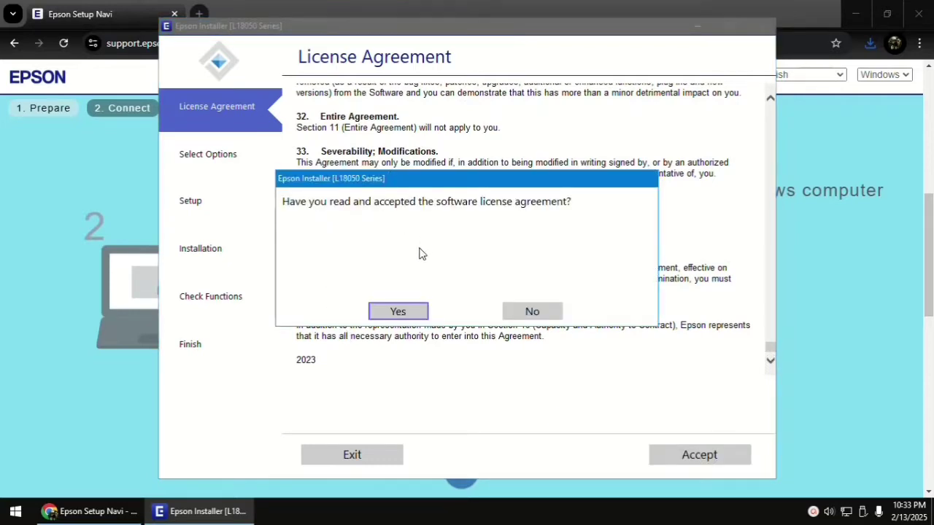
click(400, 313)
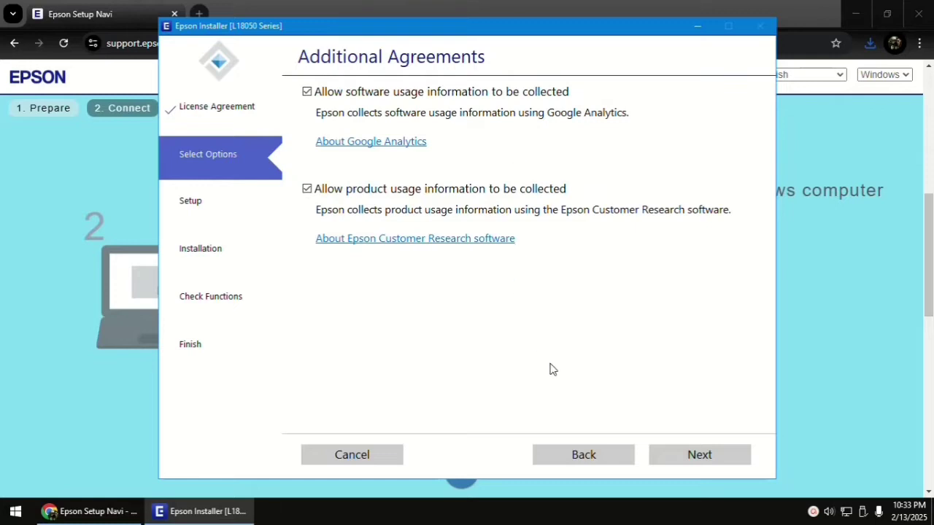
click(680, 455)
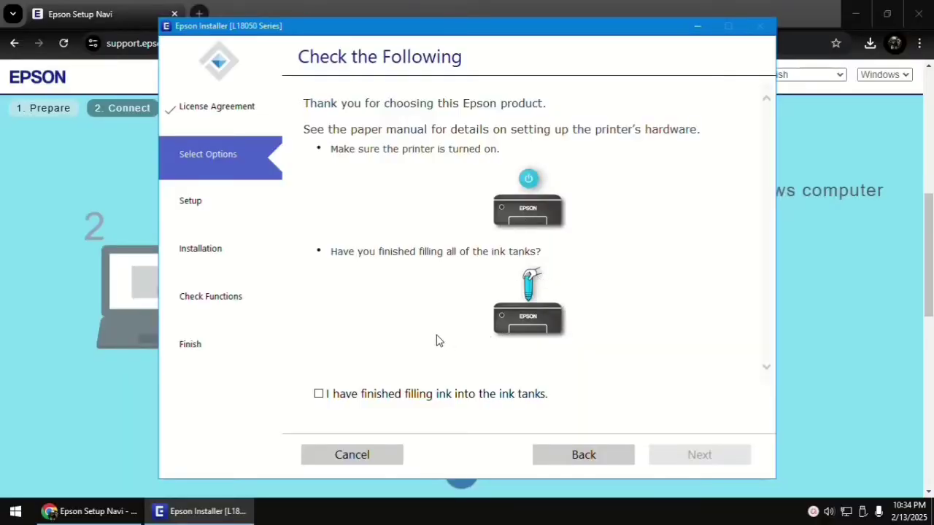
Confirm that the ink tanks are filled and choose the USB cable as the connection method
click(318, 395)
click(699, 455)
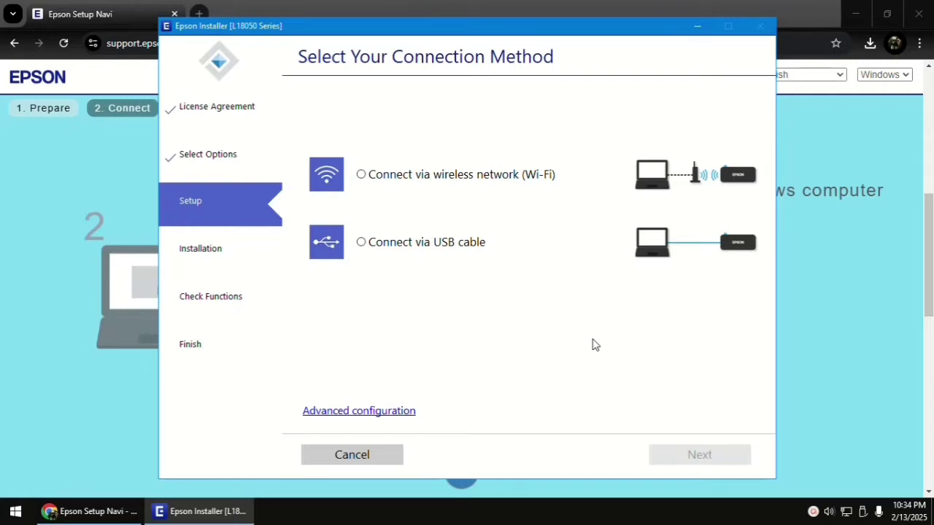
click(361, 244)
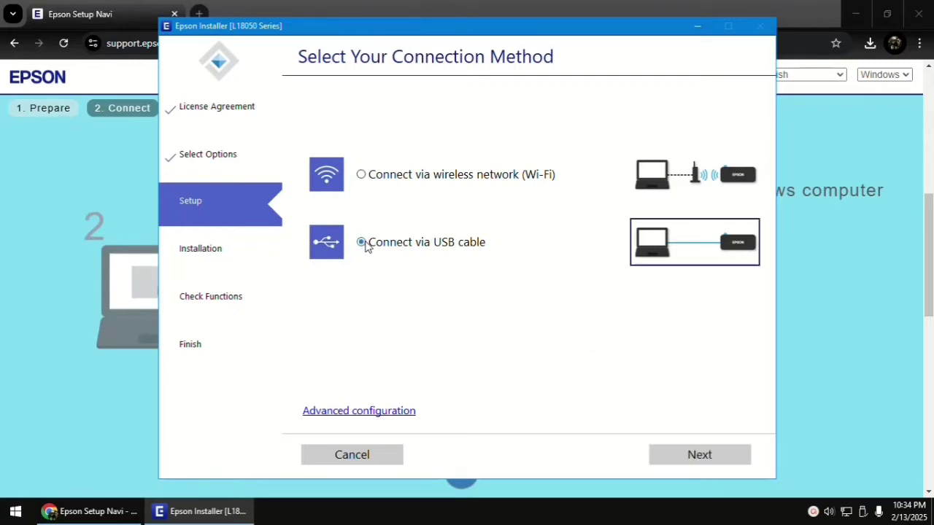
click(711, 464)
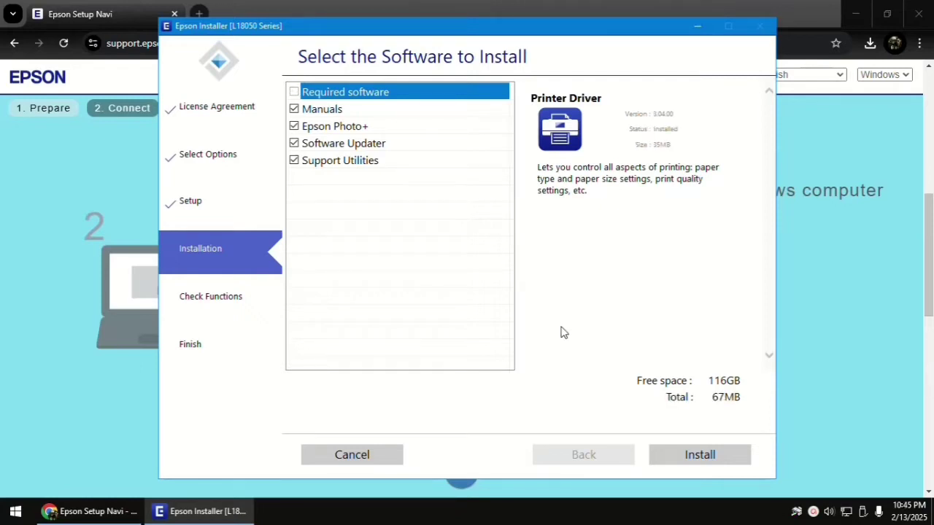
Install the selected software, including Epson Photo+ now rather than later, and print a test page
click(694, 463)
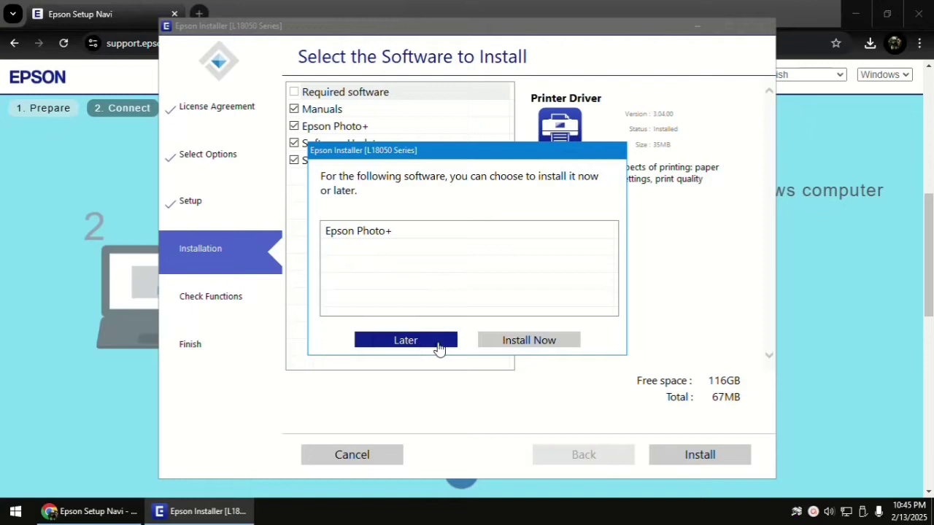
click(513, 347)
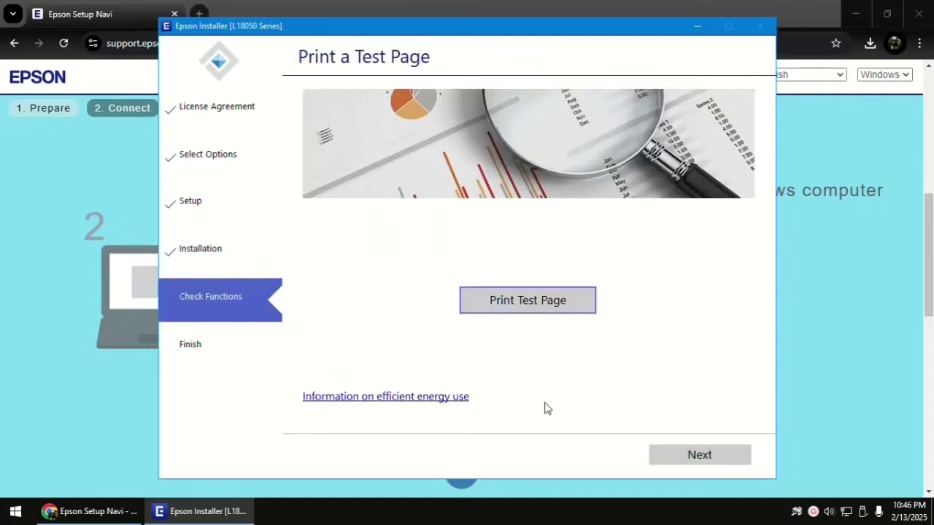
click(536, 313)
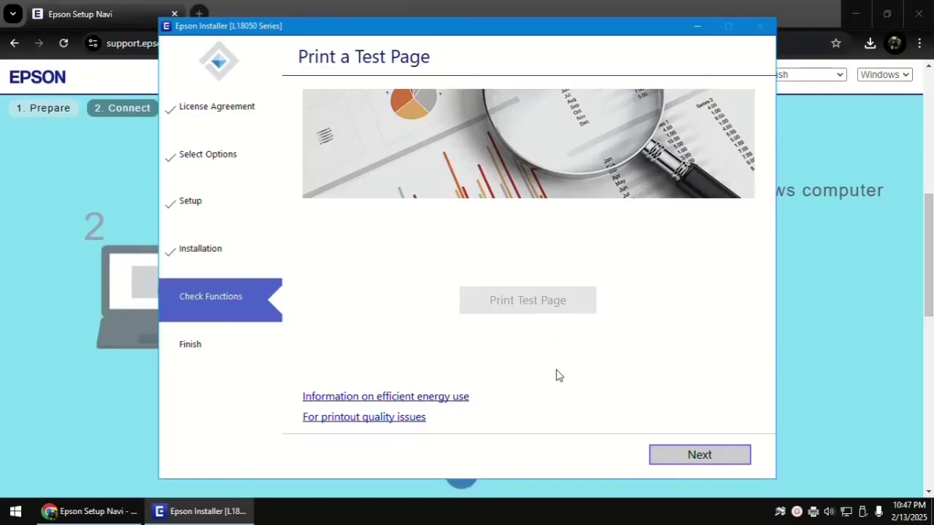
click(657, 460)
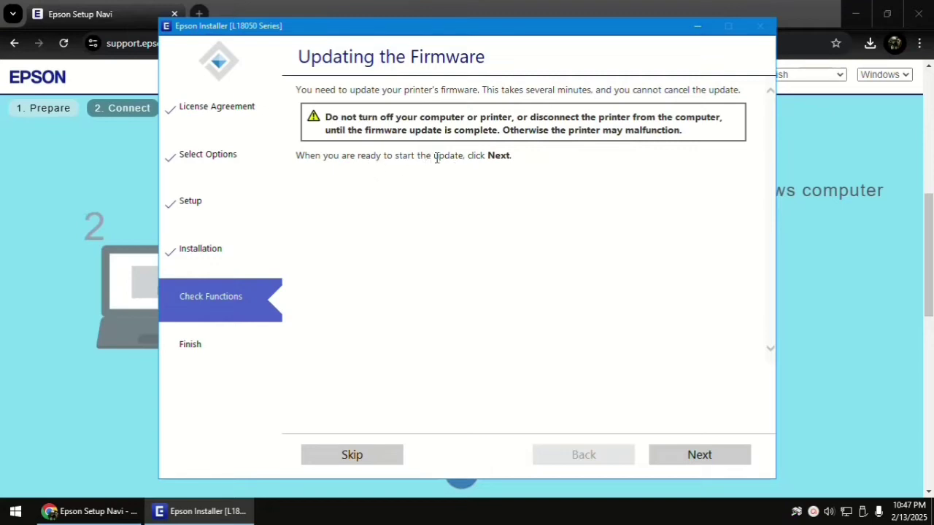
Update the printer's firmware, agreeing to the Epson Firmware Updater license, and finish the updater
click(684, 459)
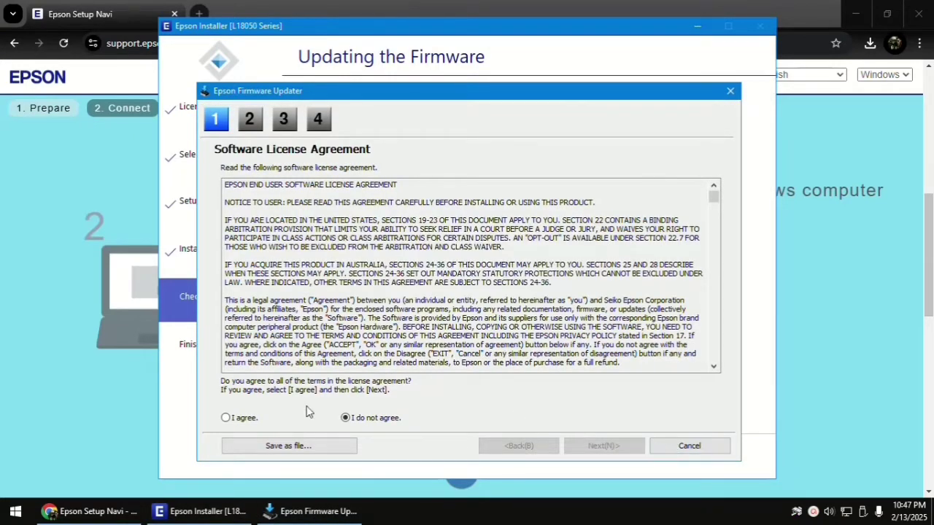
click(227, 418)
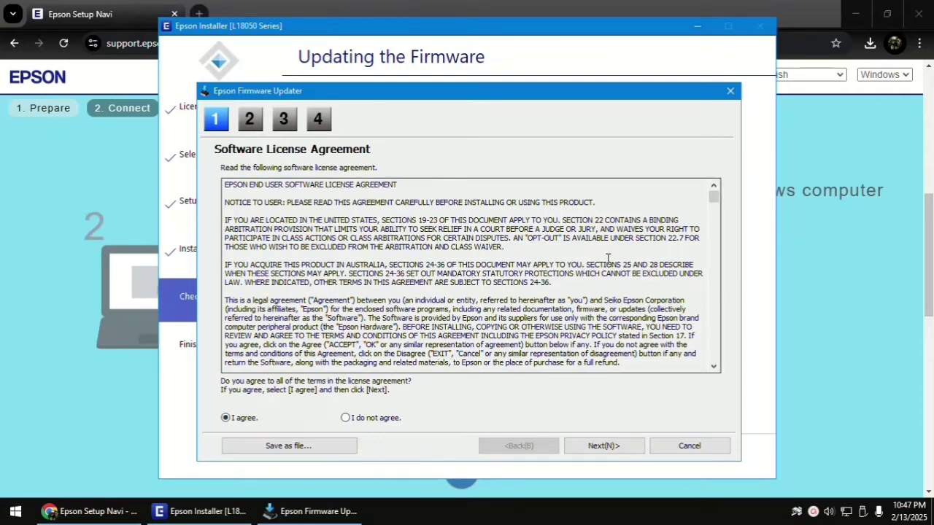
drag(713, 197, 716, 367)
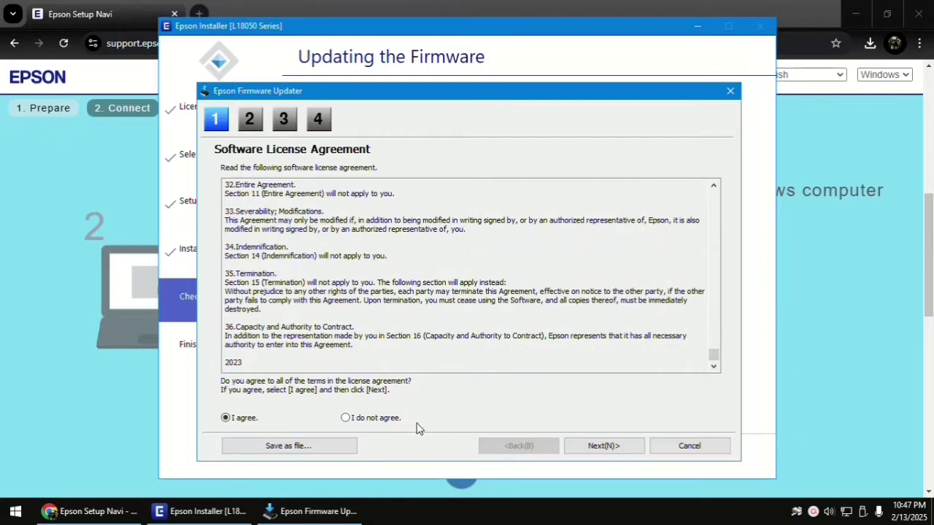
click(602, 447)
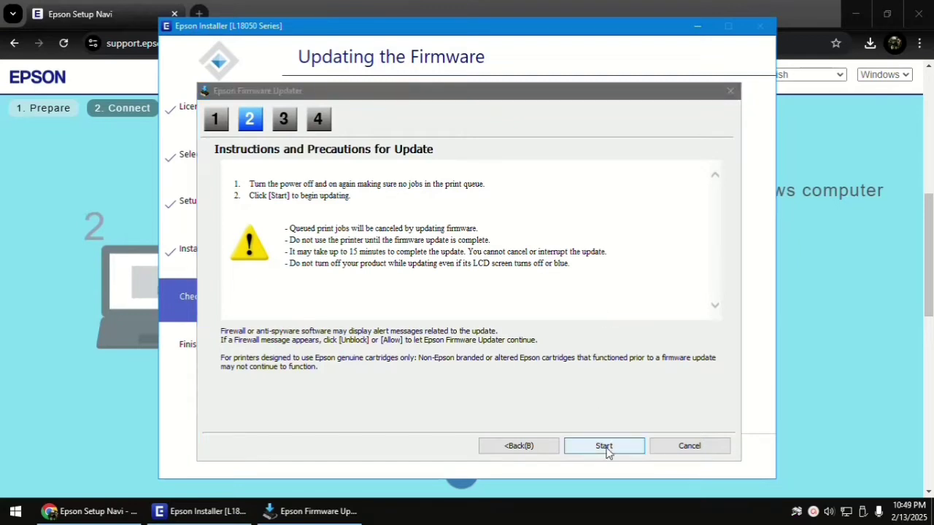
click(606, 445)
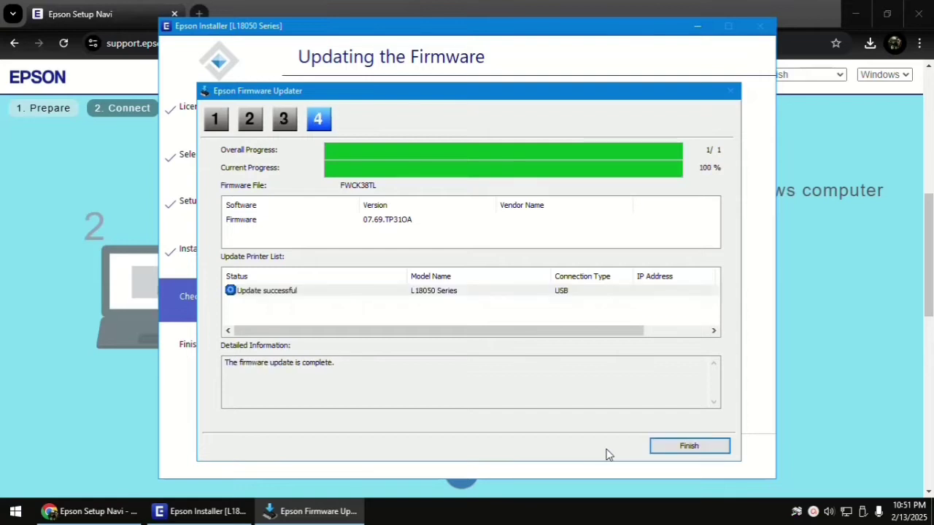
click(689, 446)
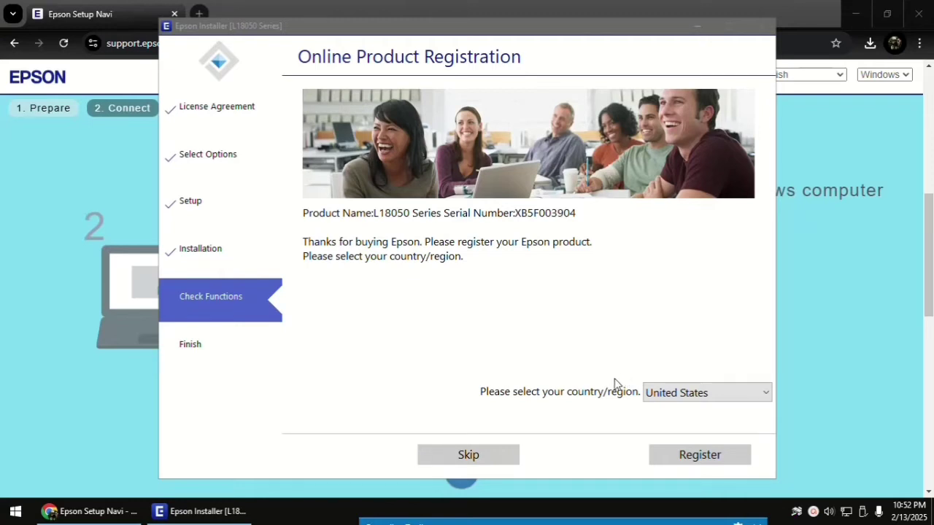
Select the country/region for online product registration and finish the Epson installer
click(764, 392)
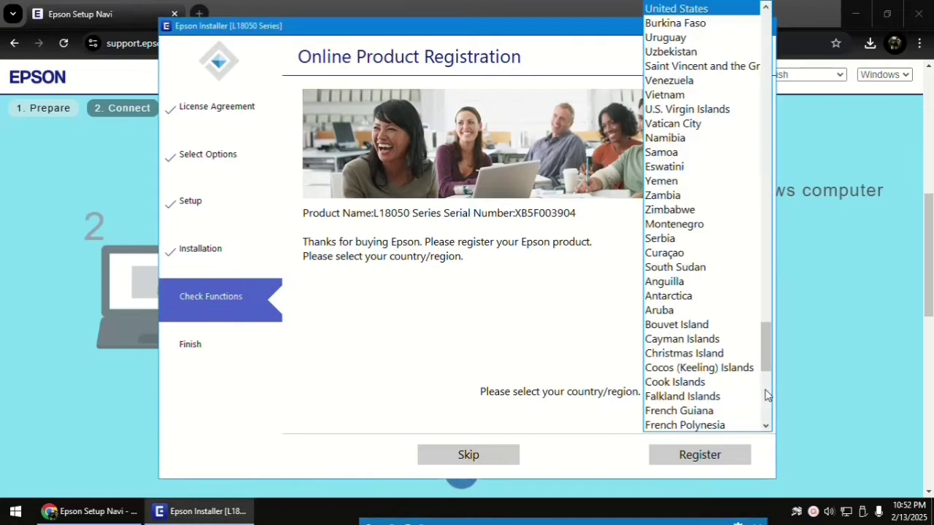
drag(764, 348, 769, 251)
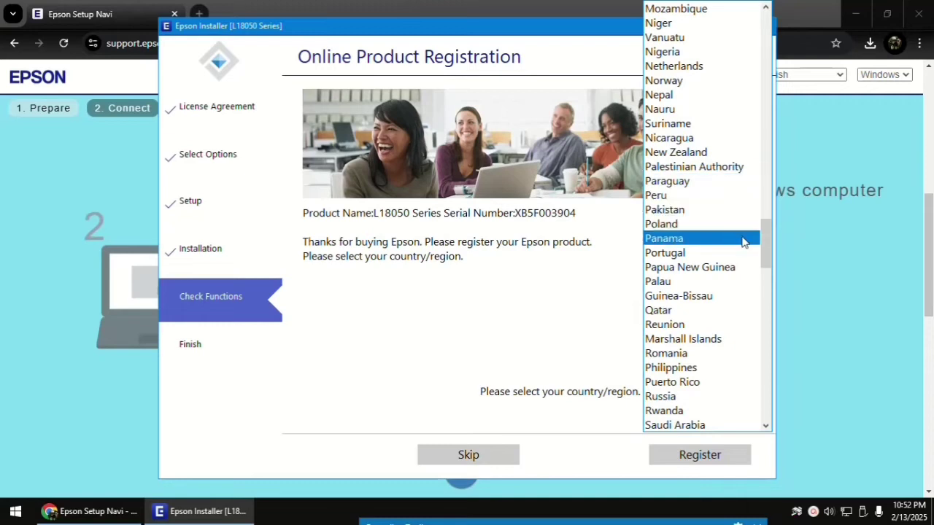
drag(764, 245, 767, 256)
click(673, 297)
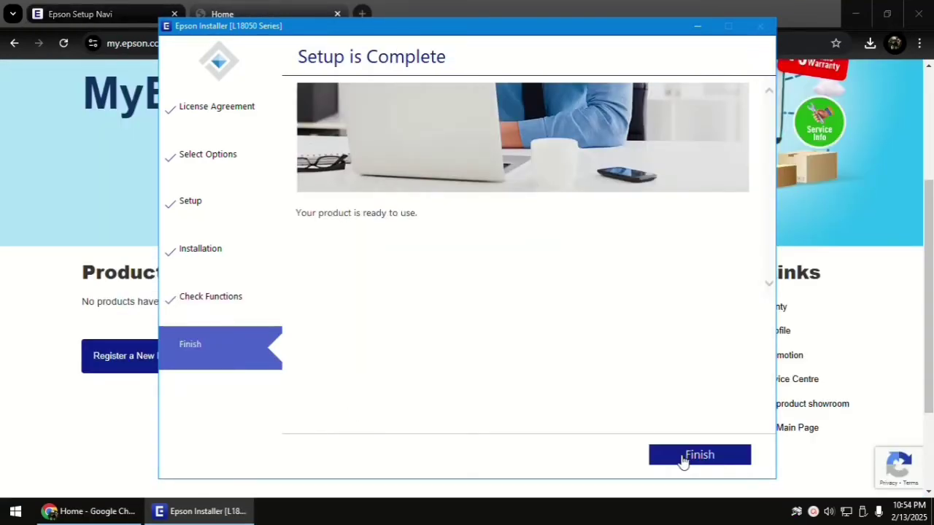
click(682, 456)
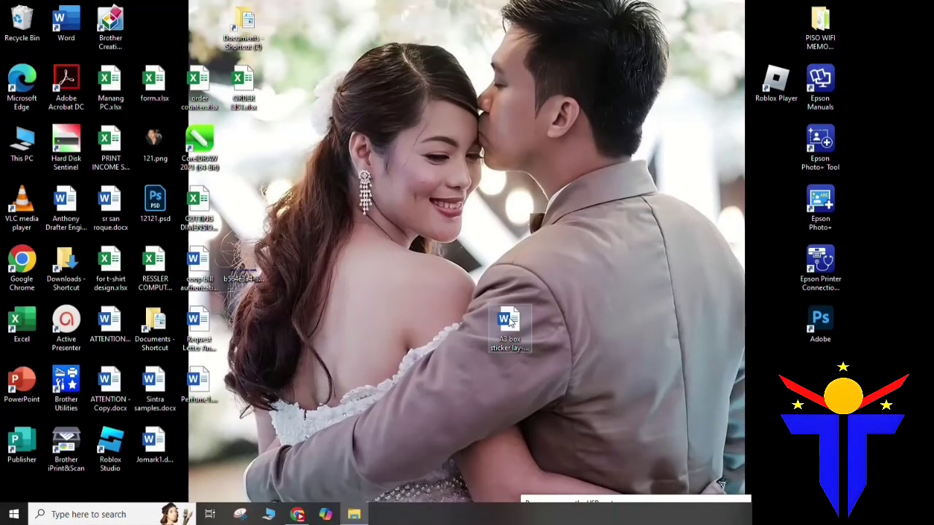
Open A3 box sticker lay-out.docx from the desktop in Word and bring up its print settings
double_click(509, 322)
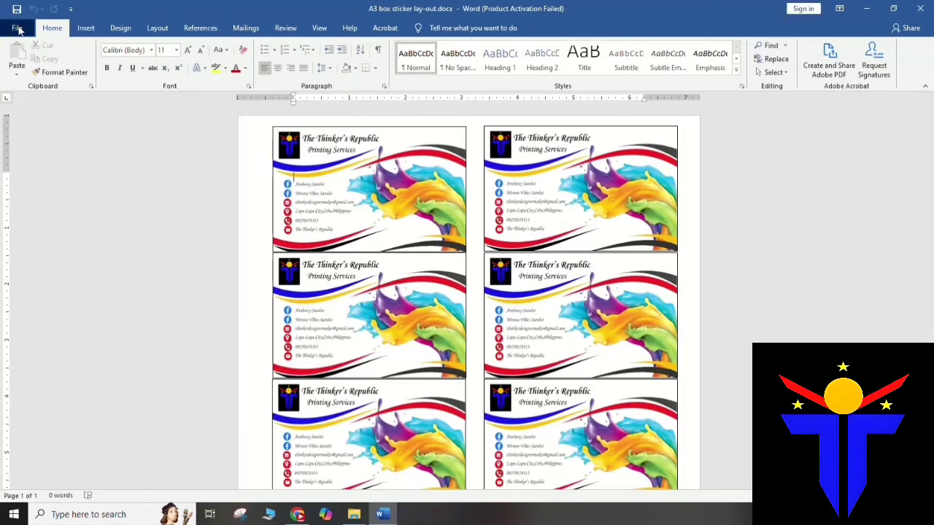
click(17, 28)
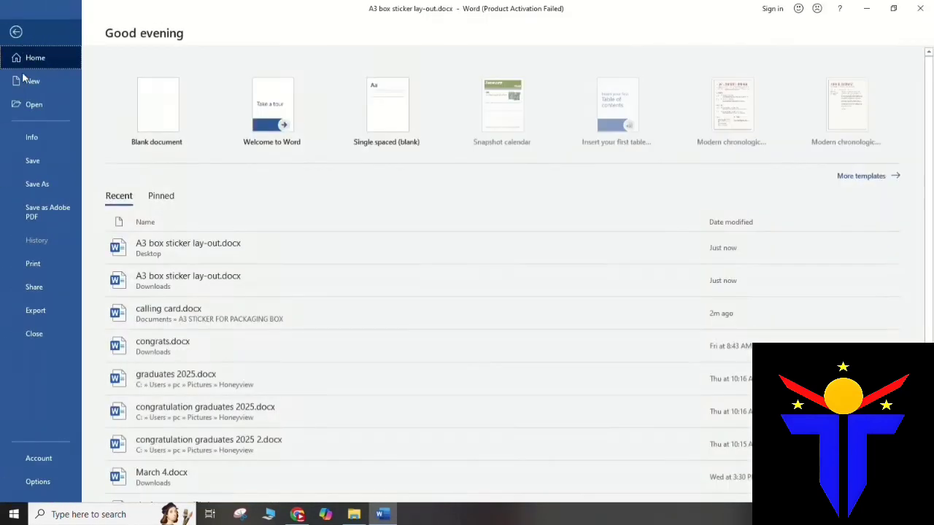
click(36, 267)
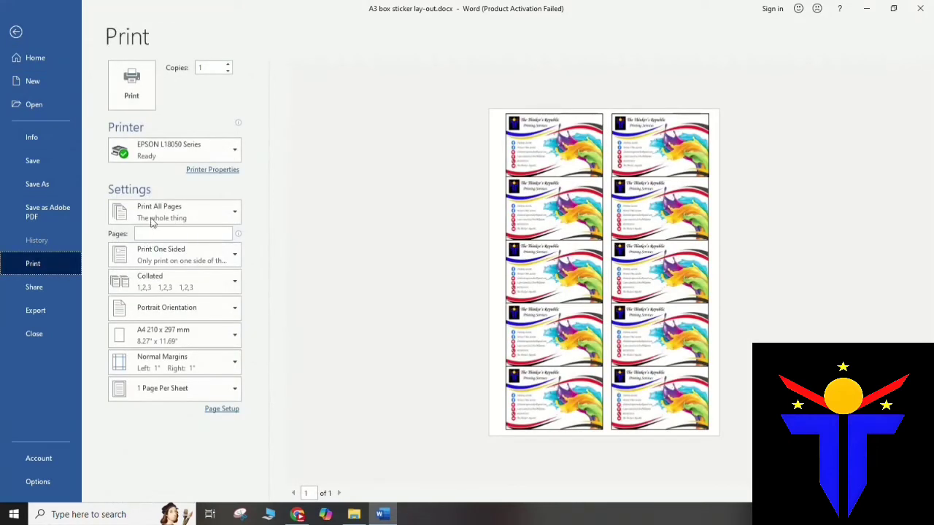
Set the EPSON L18050 to A4 210 x 297 mm, Epson Photo Quality Ink Jet paper and High quality, and print the document
click(209, 172)
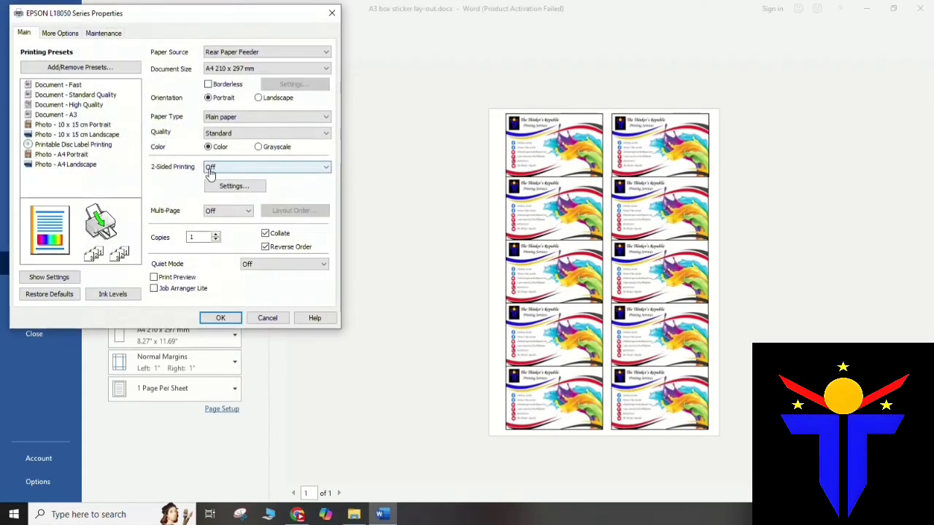
click(230, 71)
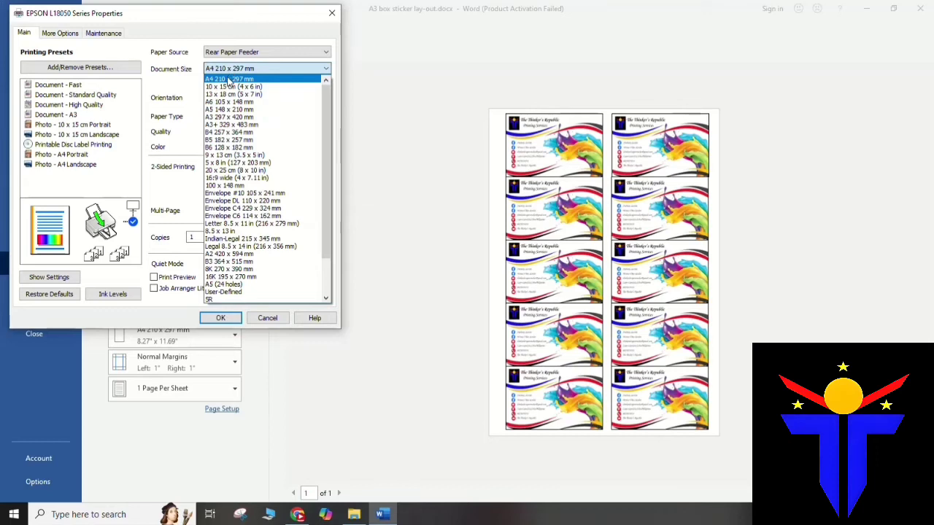
click(227, 82)
click(222, 116)
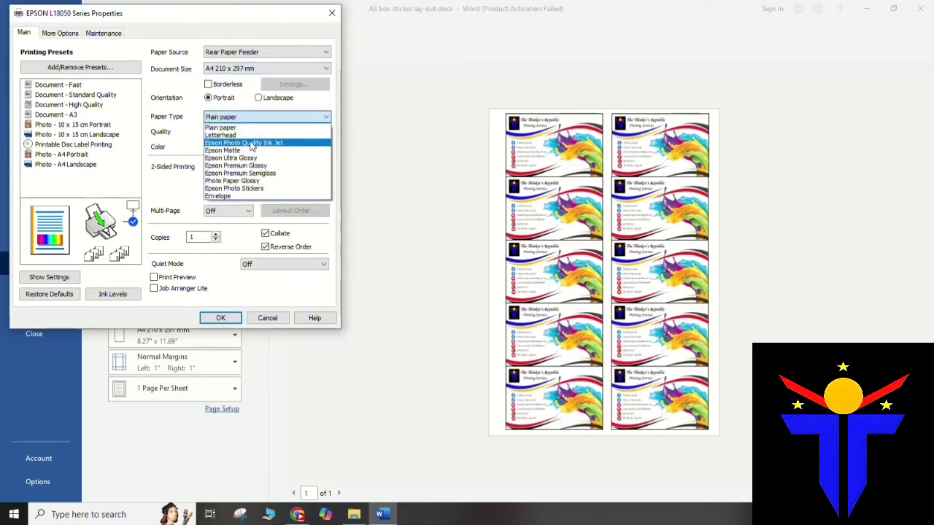
click(252, 140)
click(233, 134)
click(233, 150)
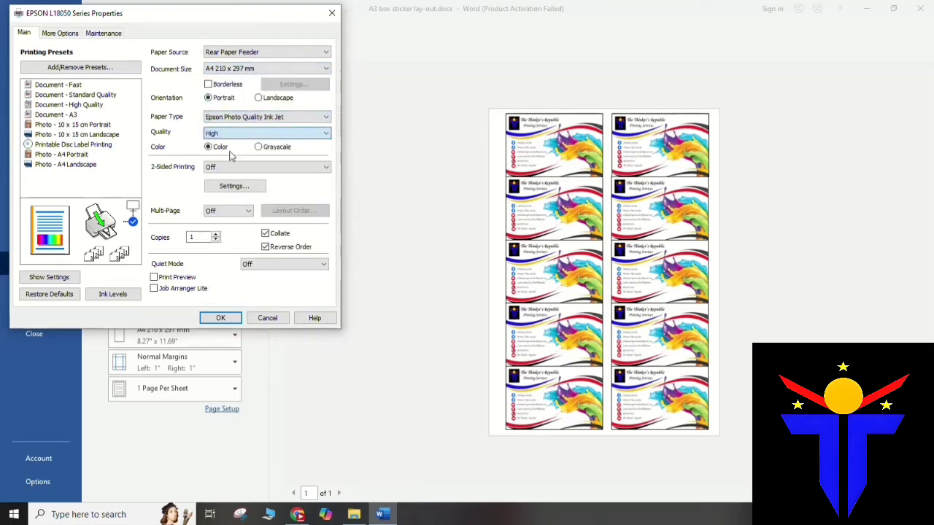
click(220, 318)
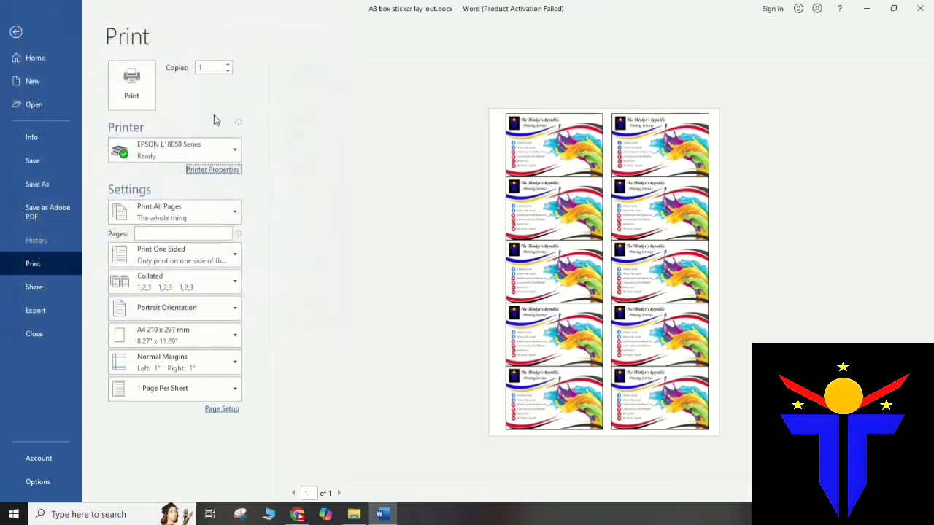
click(144, 103)
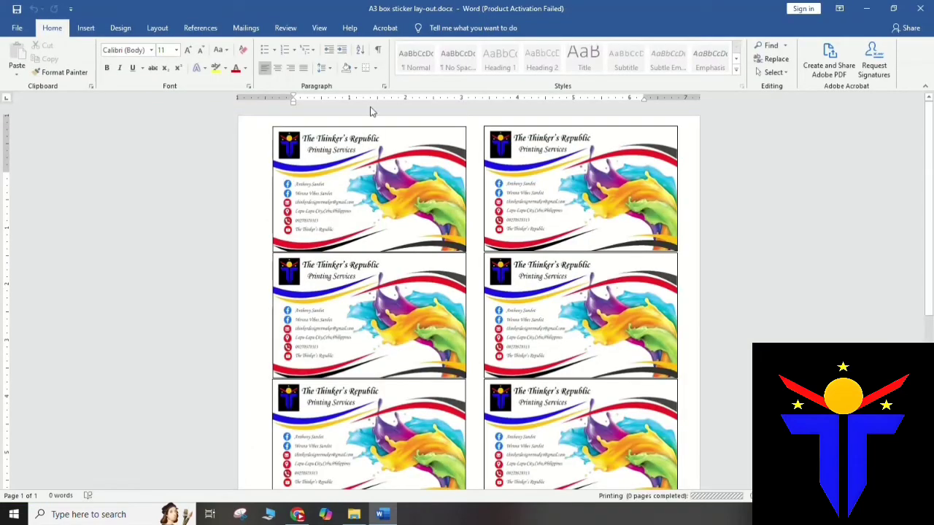